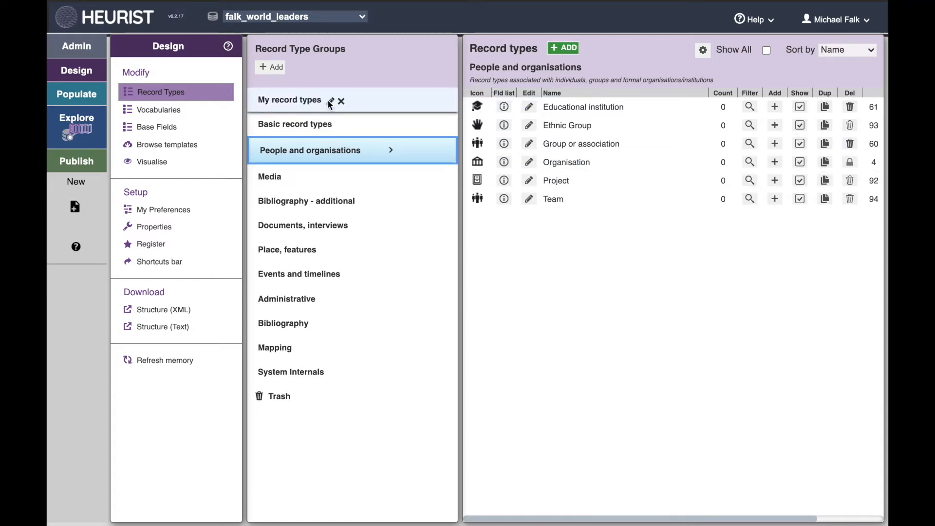
- Move the Place record type from the "Place, features" group into "My record types" and display that group's contents
left_click(302, 251)
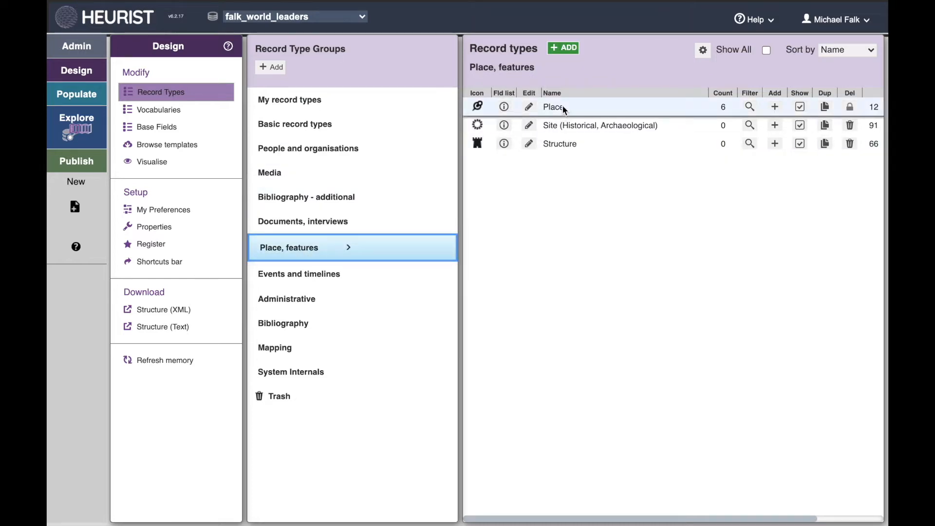
left_click_drag(564, 110, 322, 103)
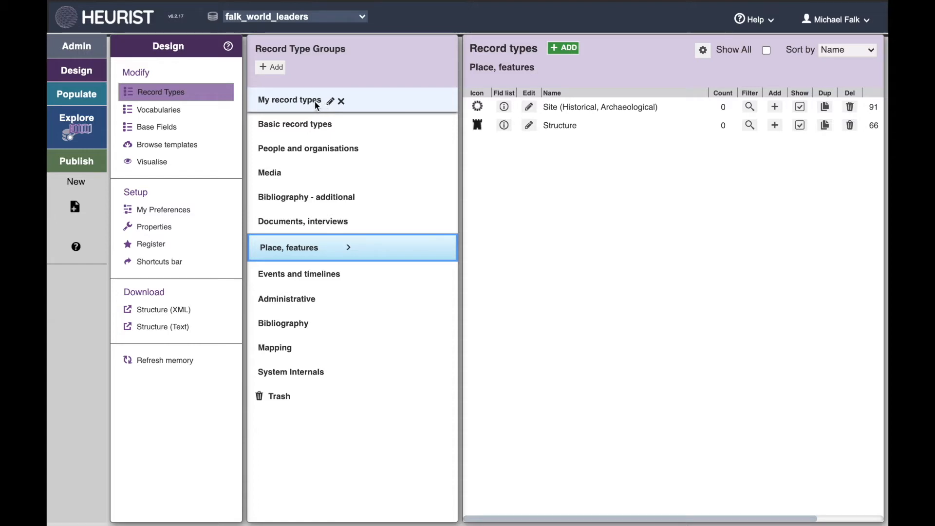
left_click(306, 373)
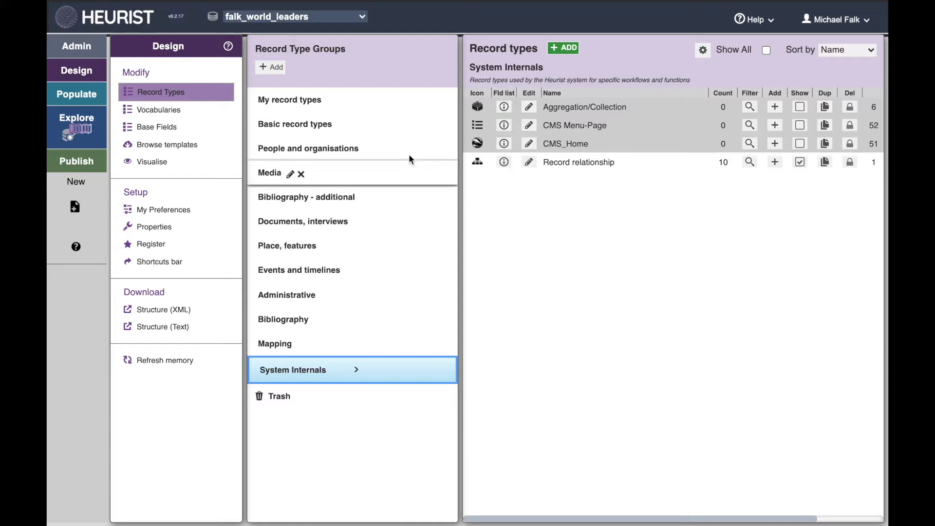
left_click(299, 102)
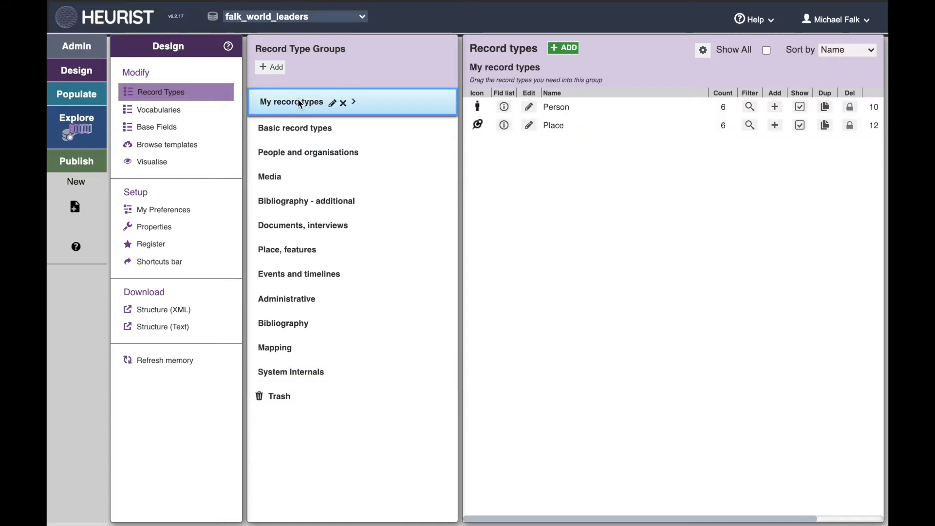
- Rename the "My record types" group "World Leaders Types" and set its description to "The central record types for the World Leaders Database."
left_click(332, 104)
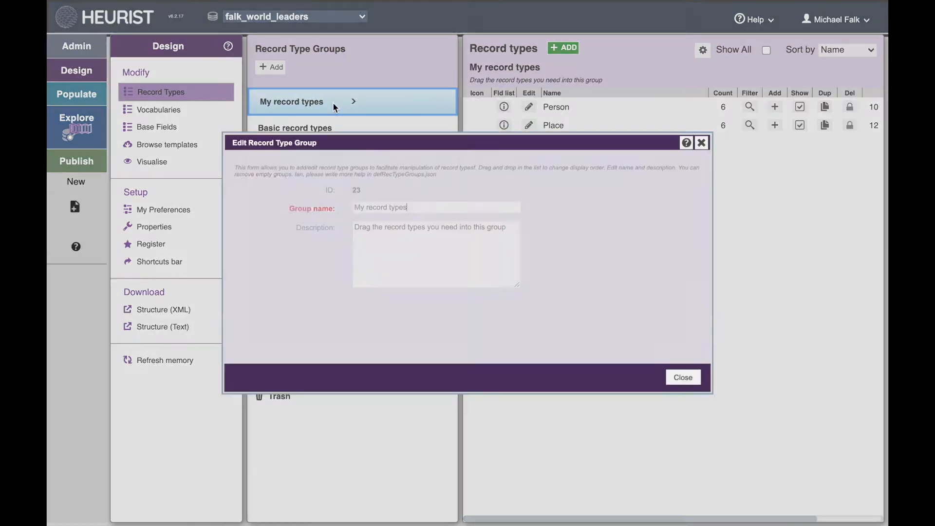
left_click_drag(417, 208, 331, 210)
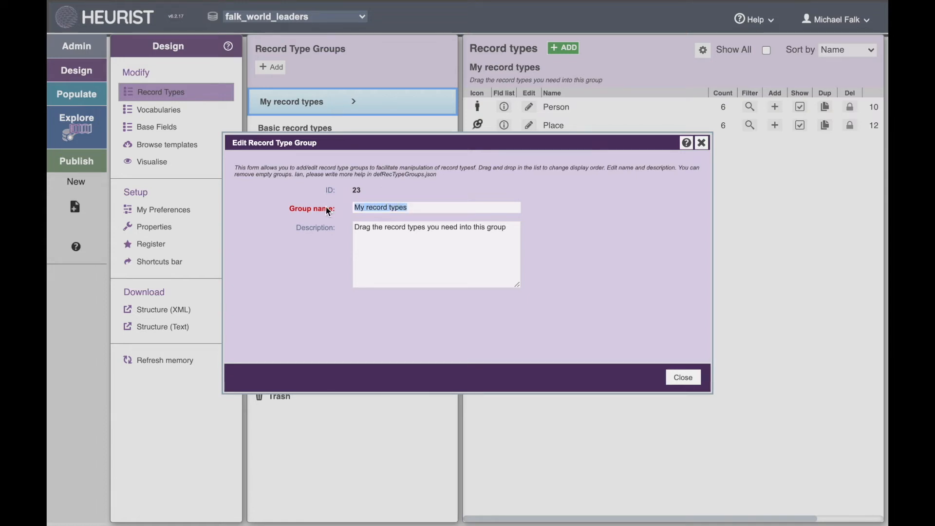
type("World Leaders Types")
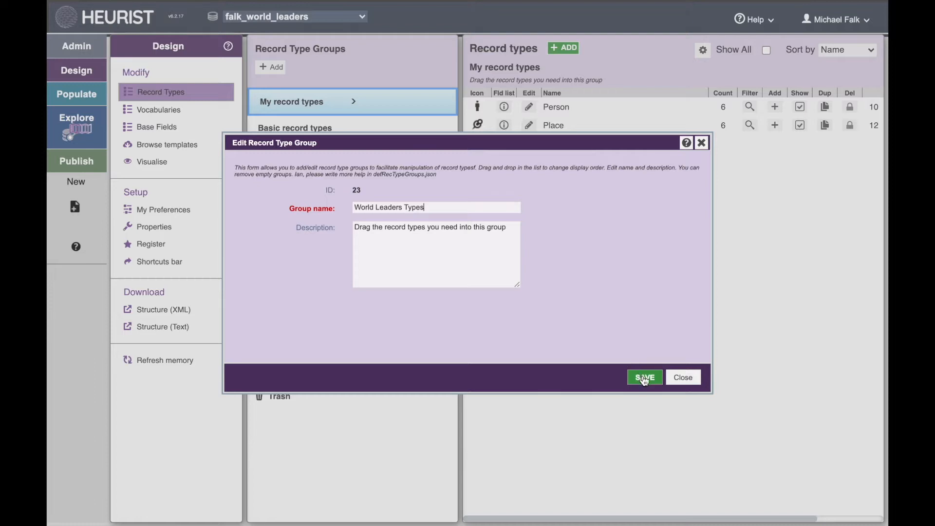
left_click_drag(511, 230, 336, 232)
type("The central ")
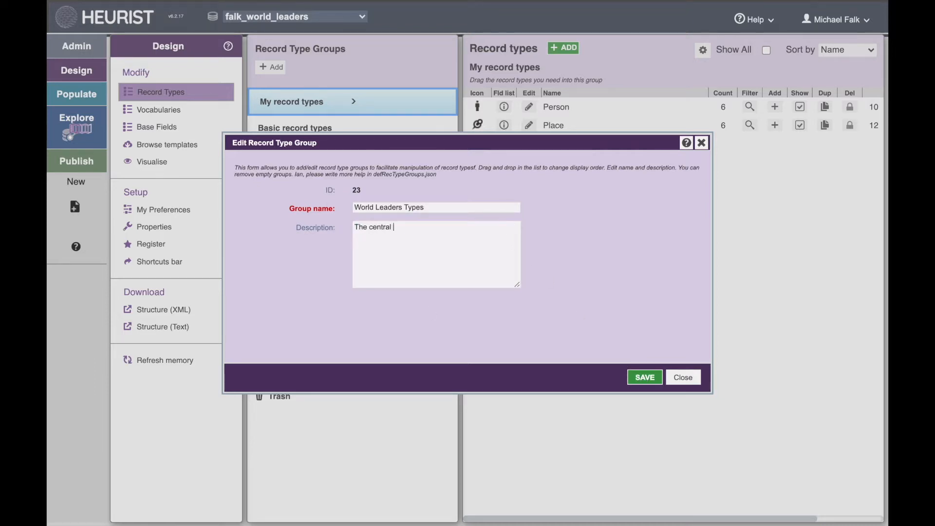
type("record types for the World Leaders Database.")
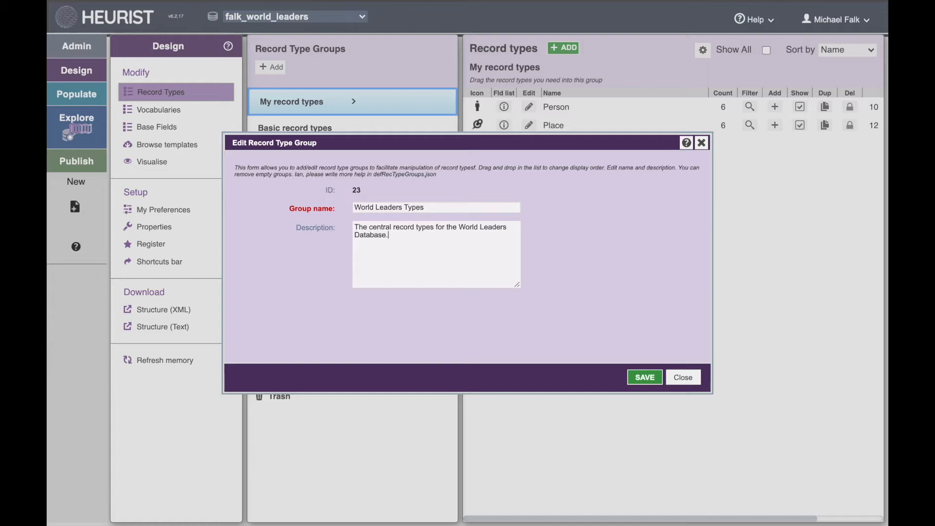
left_click(646, 380)
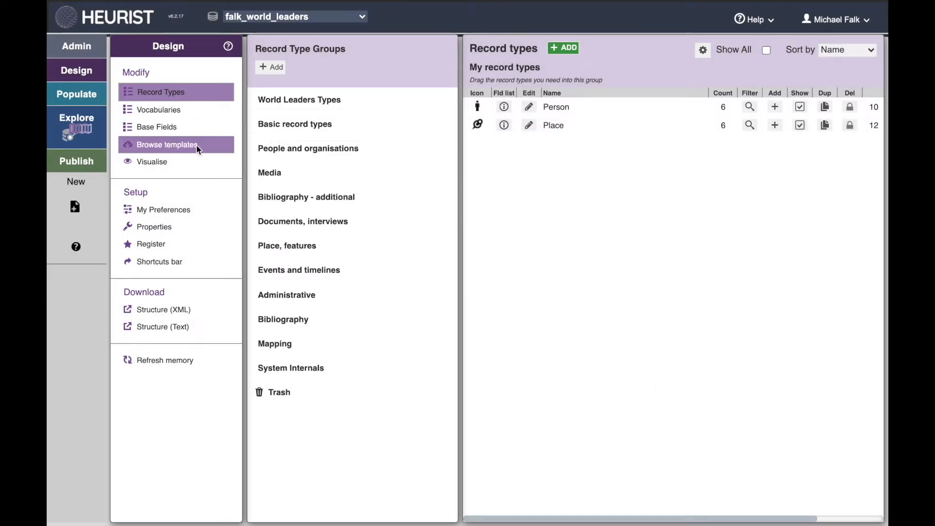
- Visualise the links between the Person and Place record types in an enlarged structure diagram
left_click(154, 163)
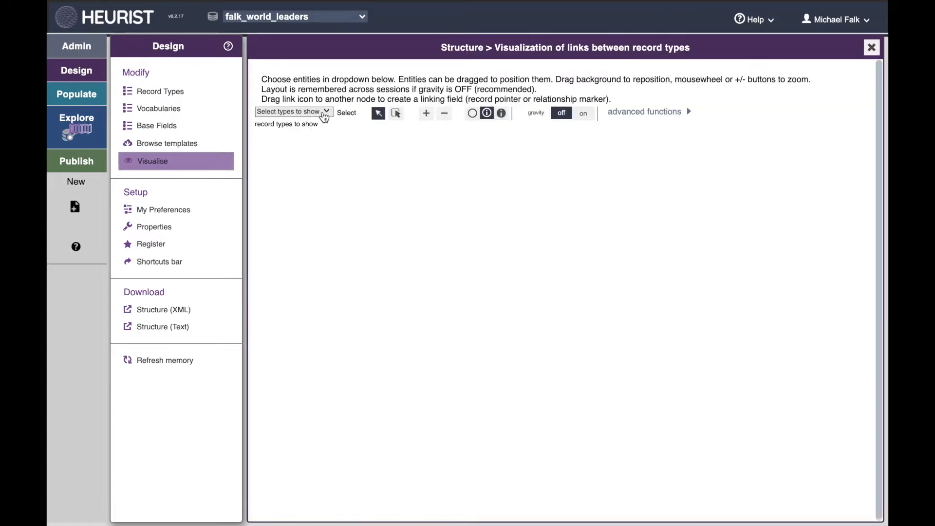
left_click(326, 113)
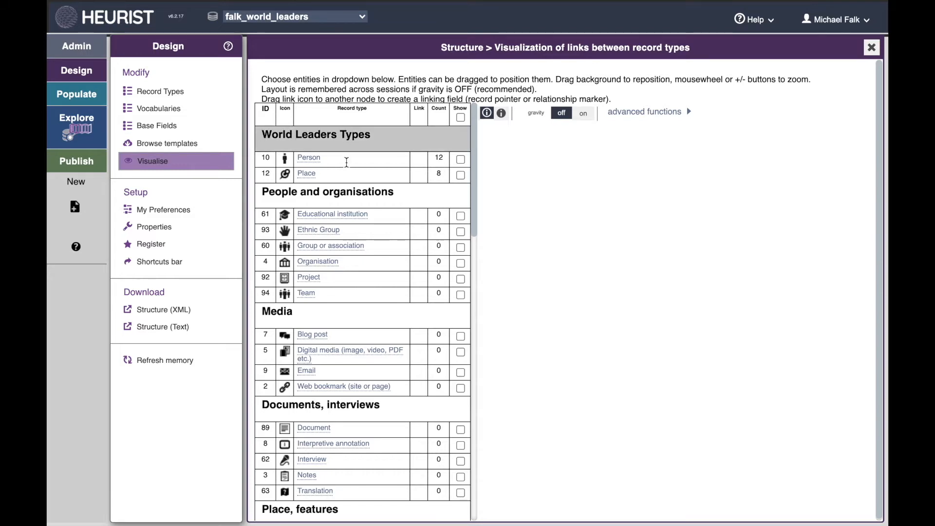
left_click(461, 161)
left_click(461, 176)
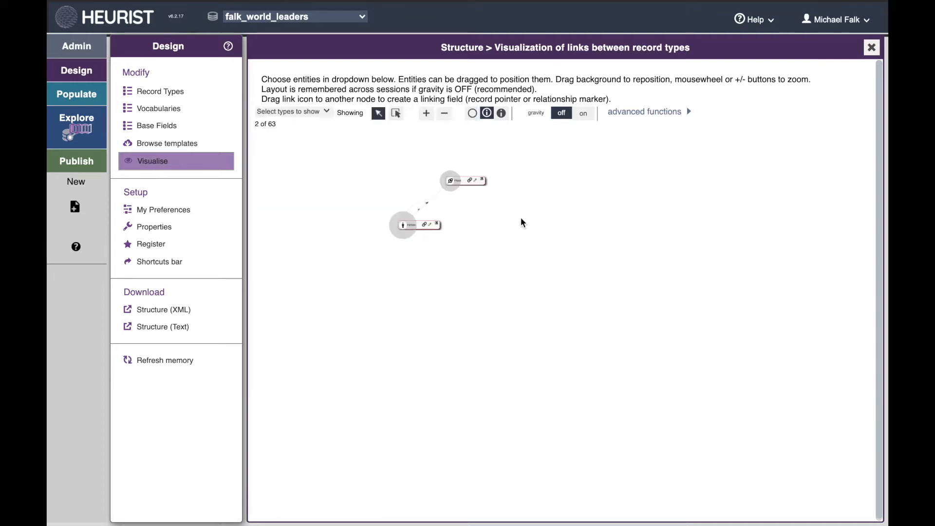
scroll(445, 211, "up", 1)
scroll(444, 211, "up", 3)
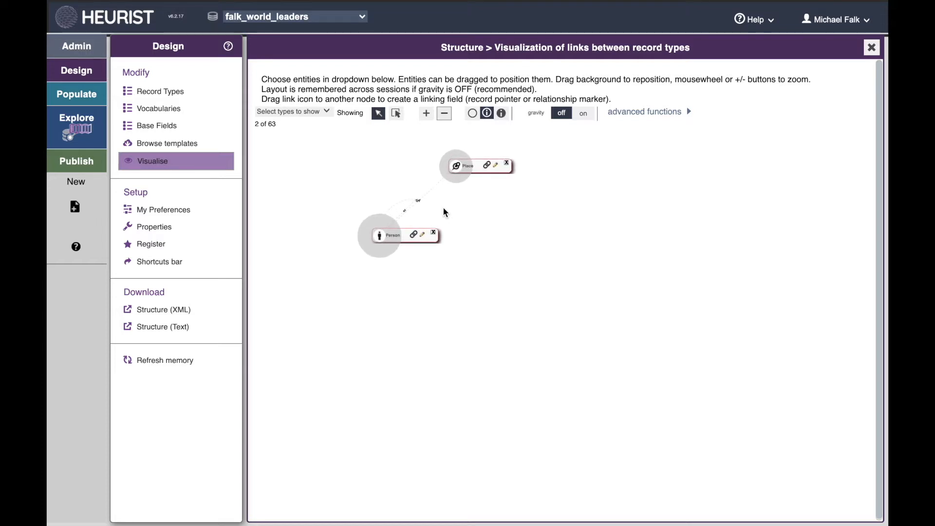
scroll(444, 212, "up", 4)
scroll(444, 212, "up", 1)
left_click_drag(440, 187, 512, 273)
scroll(511, 273, "up", 2)
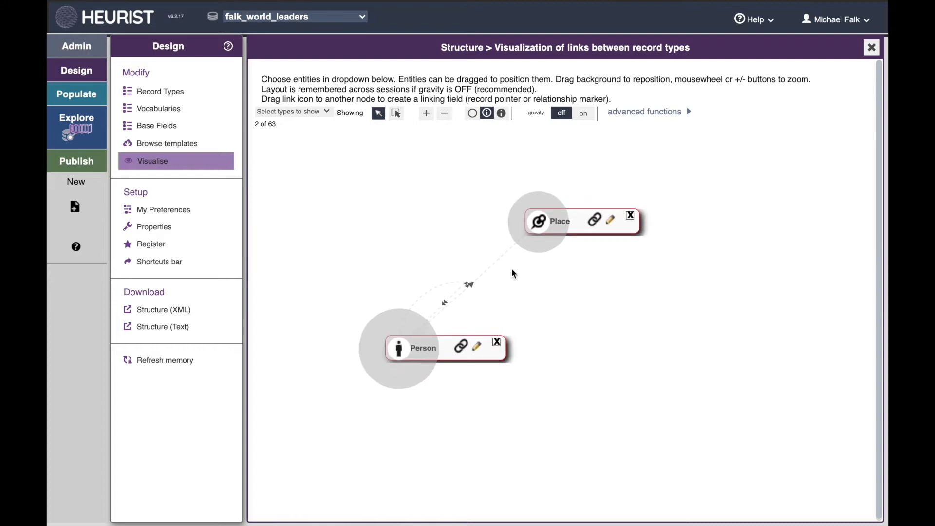
scroll(512, 273, "up", 3)
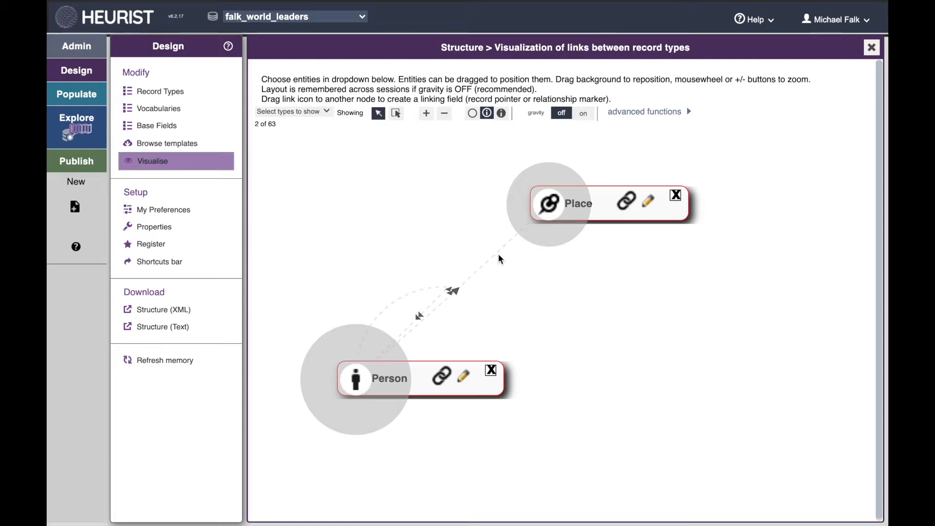
- Inspect the field structure of the Person record type from the diagram and close it without changes
mouse_move(498, 257)
left_click(465, 378)
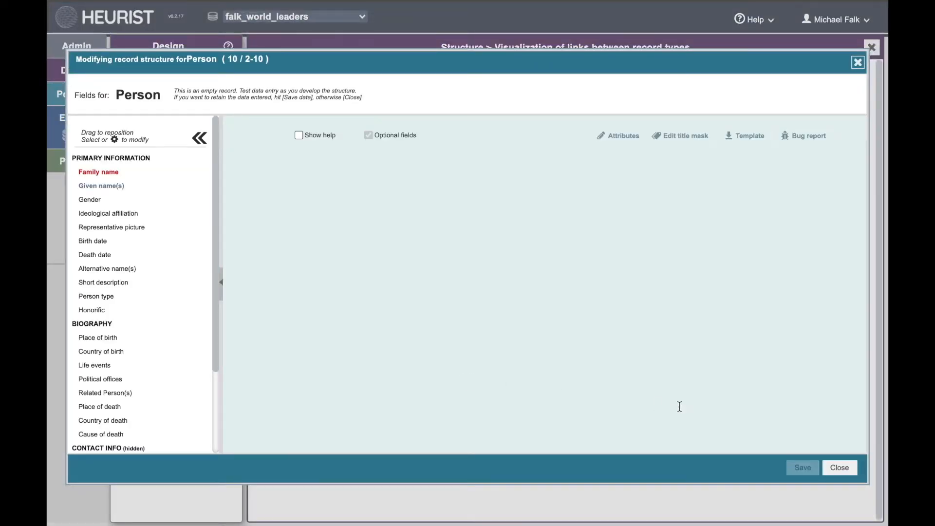
left_click(838, 468)
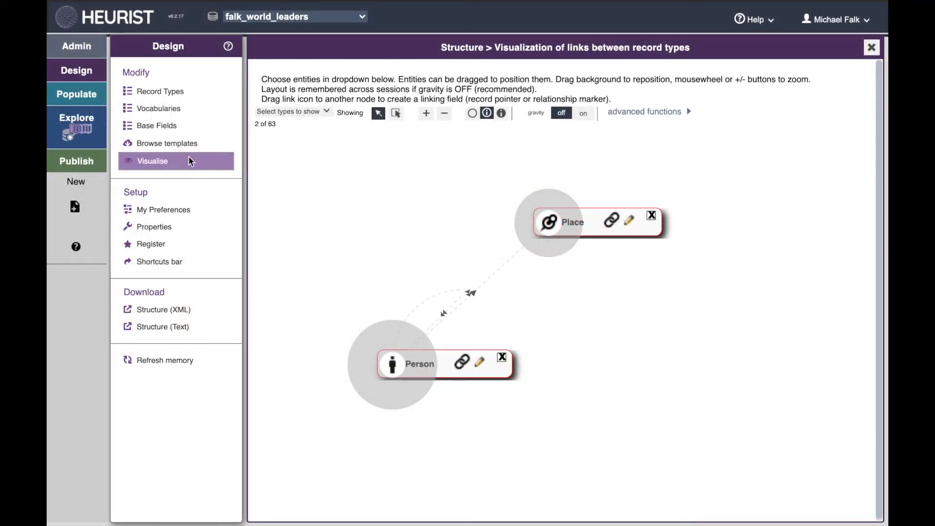
- Find "political" among the importable template databases and open the political_type_definitions user database
left_click(182, 149)
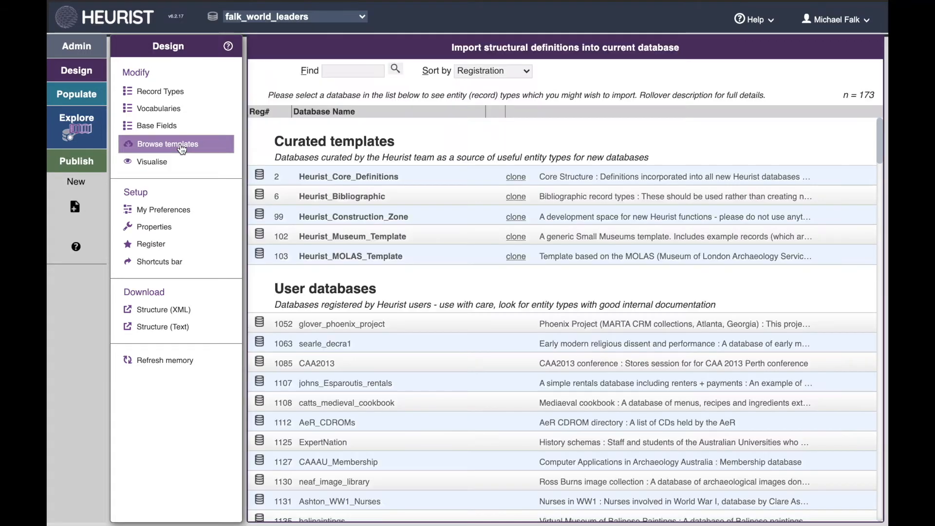
left_click(339, 70)
scroll(438, 349, "down", 3)
scroll(439, 354, "down", 7)
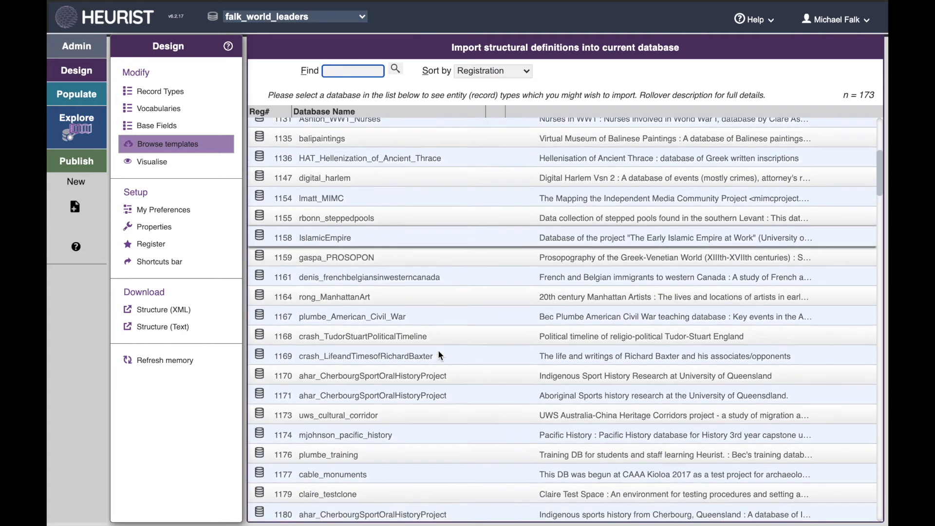
scroll(439, 354, "up", 10)
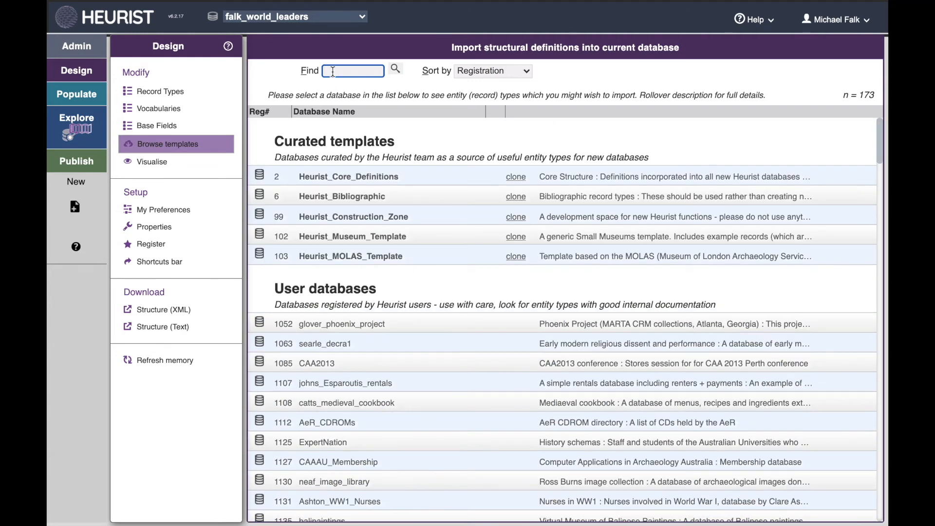
type("political")
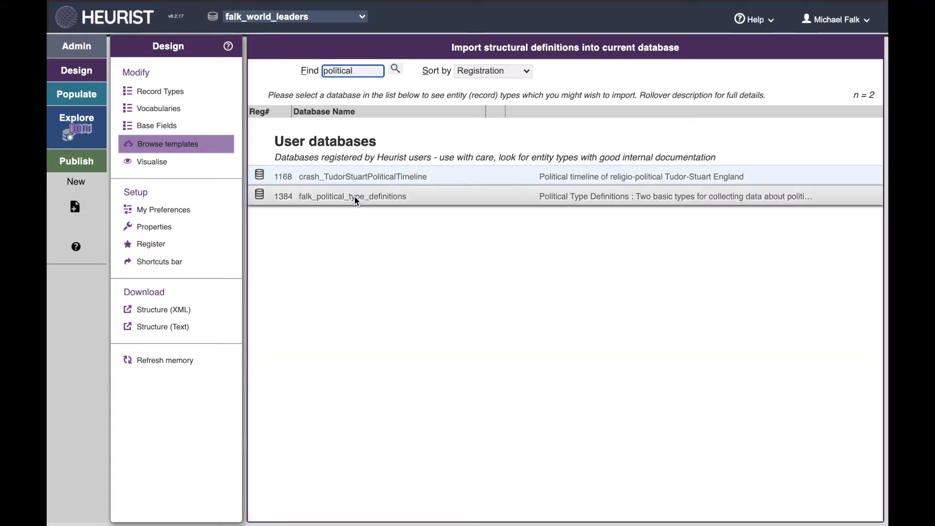
left_click(562, 195)
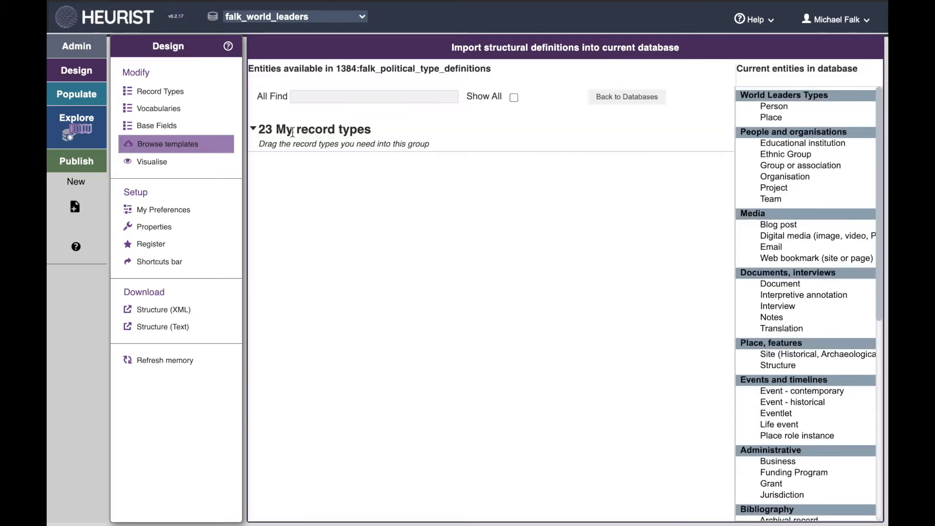
- Import the Political International and Political Party record types from the source's "My record types" group
left_click(253, 130)
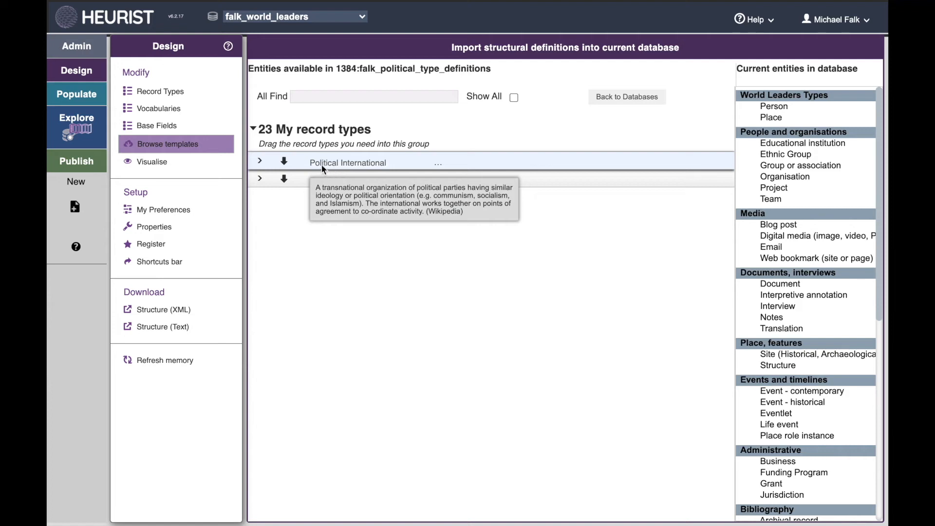
left_click(305, 186)
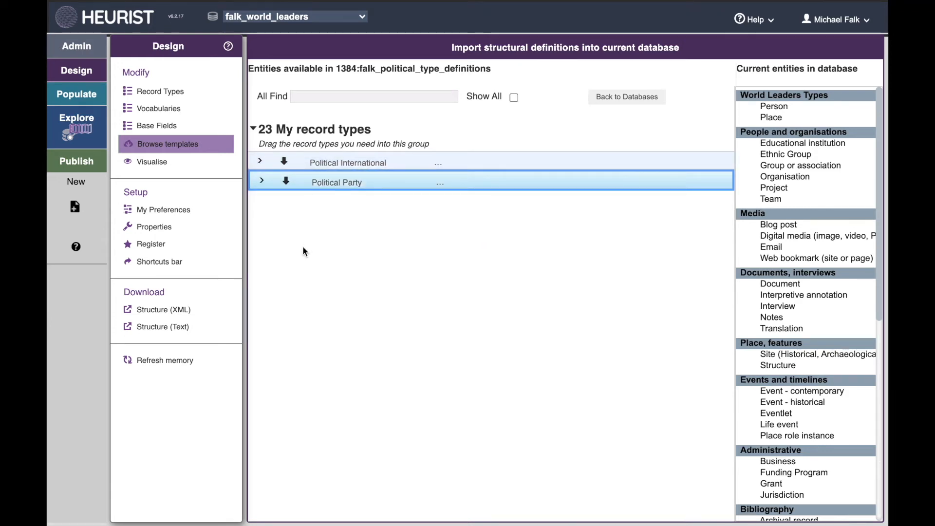
left_click(285, 163)
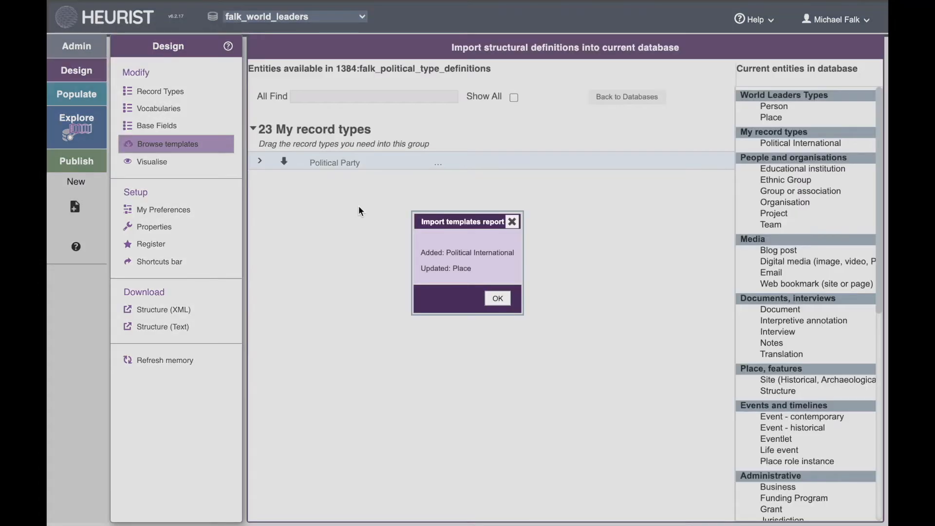
left_click(494, 299)
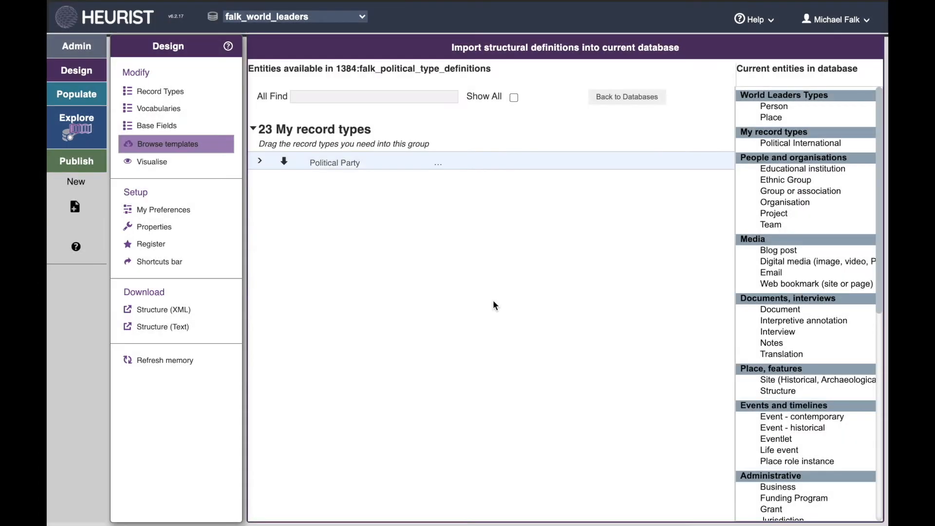
left_click(283, 161)
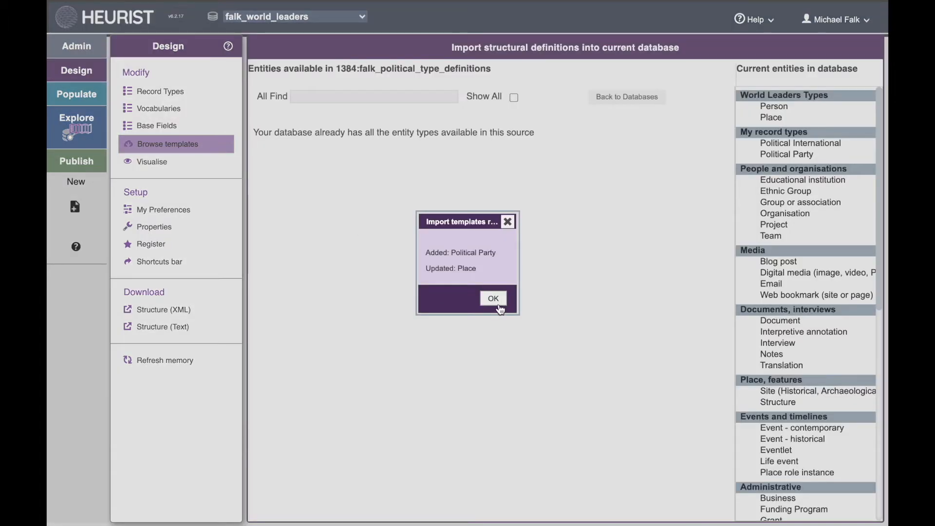
left_click(496, 300)
- Show all entities in the source, review Person's fields under "People and organisations", and import Person to update the existing record type
left_click(513, 97)
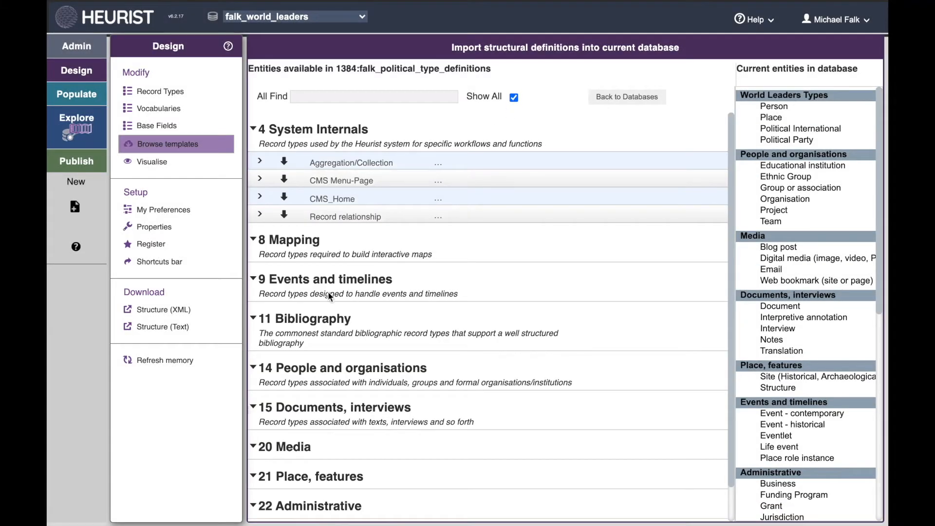
left_click(255, 367)
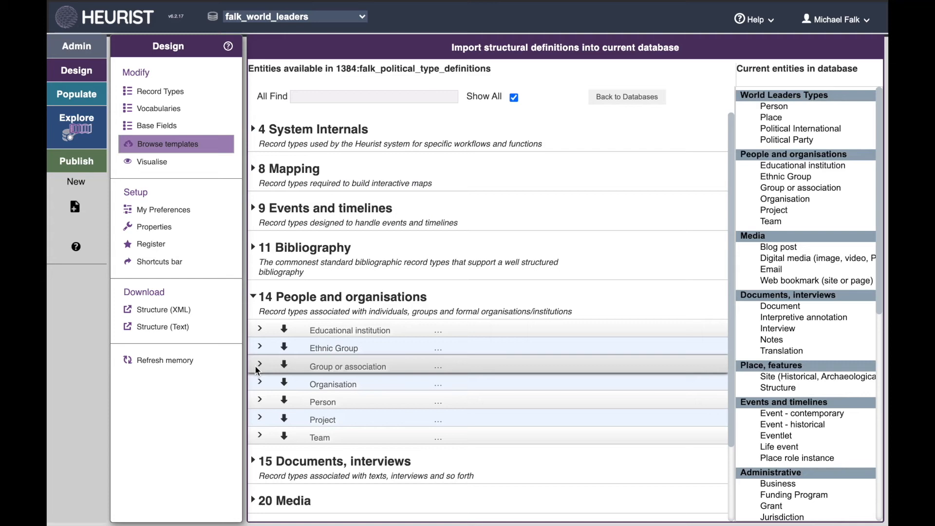
left_click(259, 400)
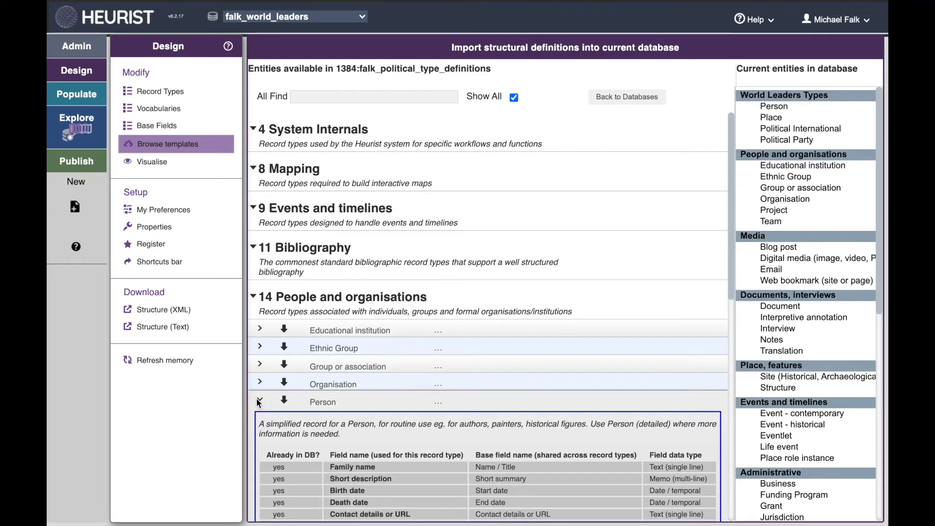
scroll(327, 404, "down", 7)
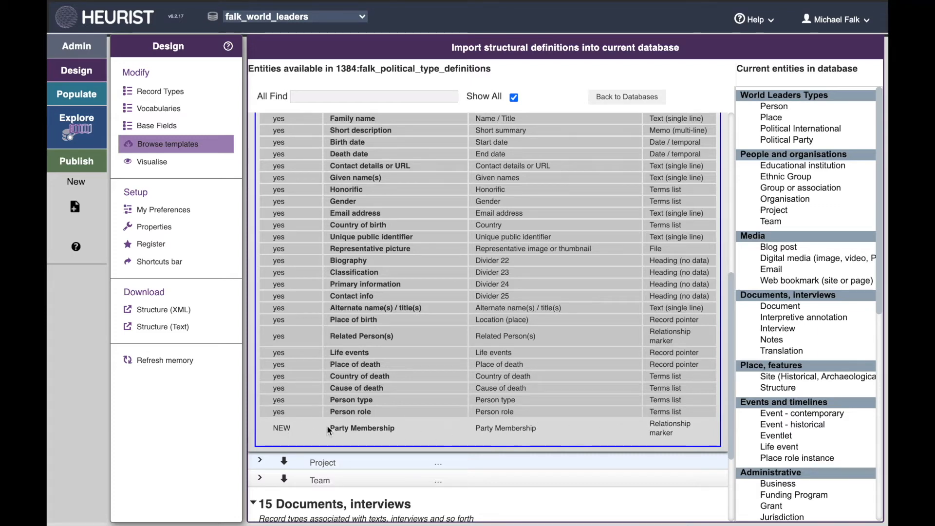
scroll(305, 431, "up", 3)
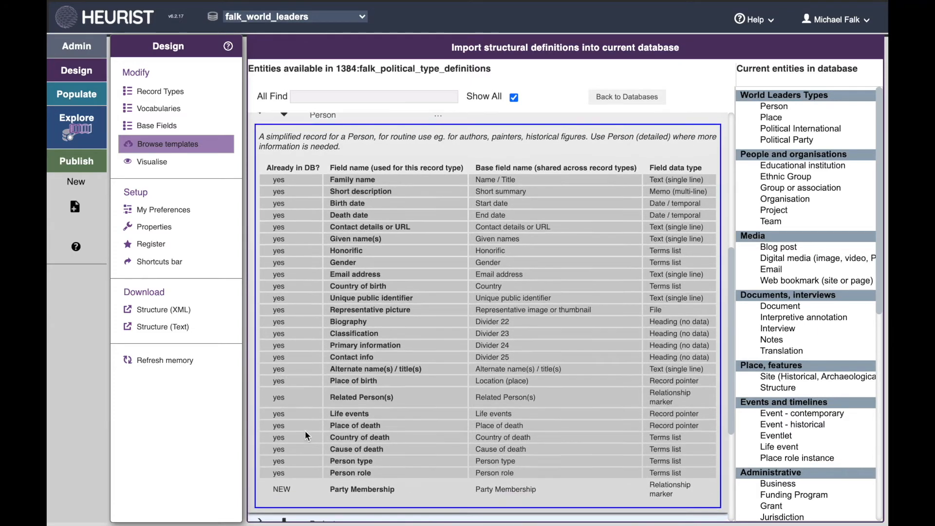
left_click(284, 173)
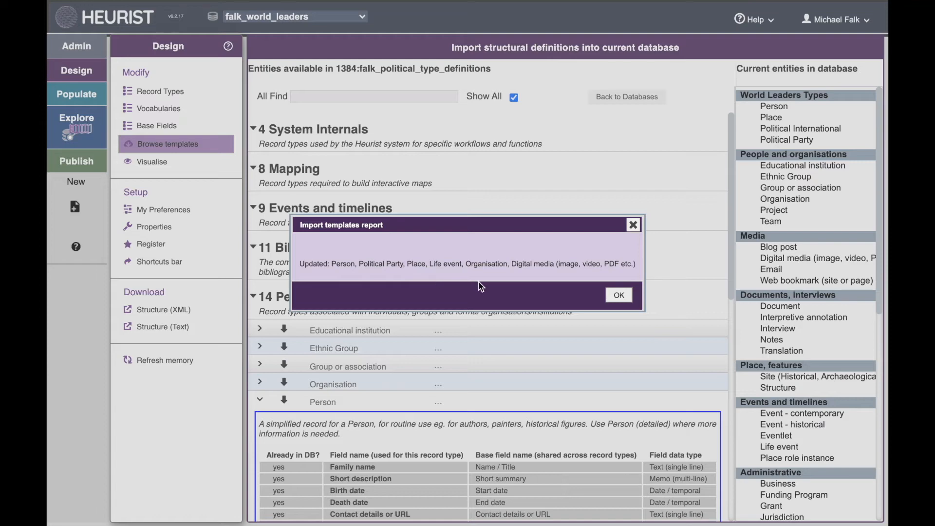
left_click(619, 295)
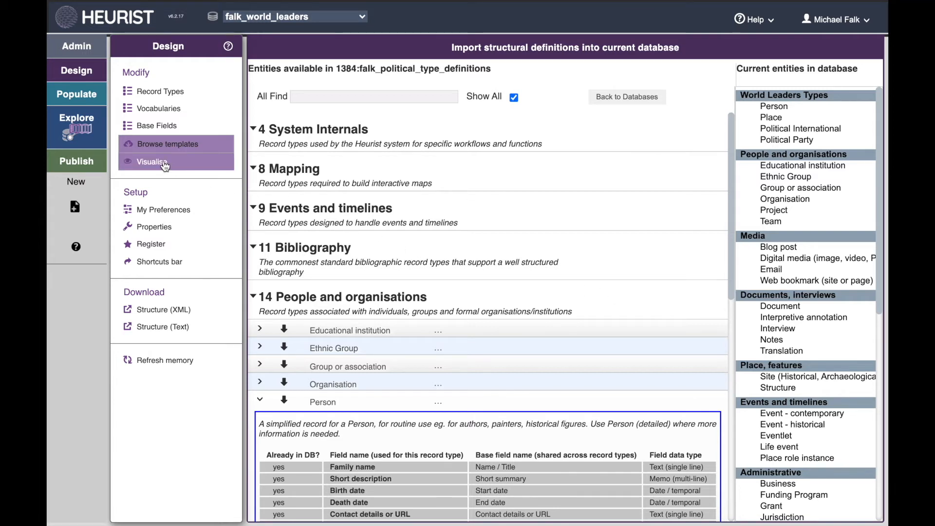
- Visualise the database structure and add Person, Place and Political Party to the diagram alongside Political International
left_click(165, 166)
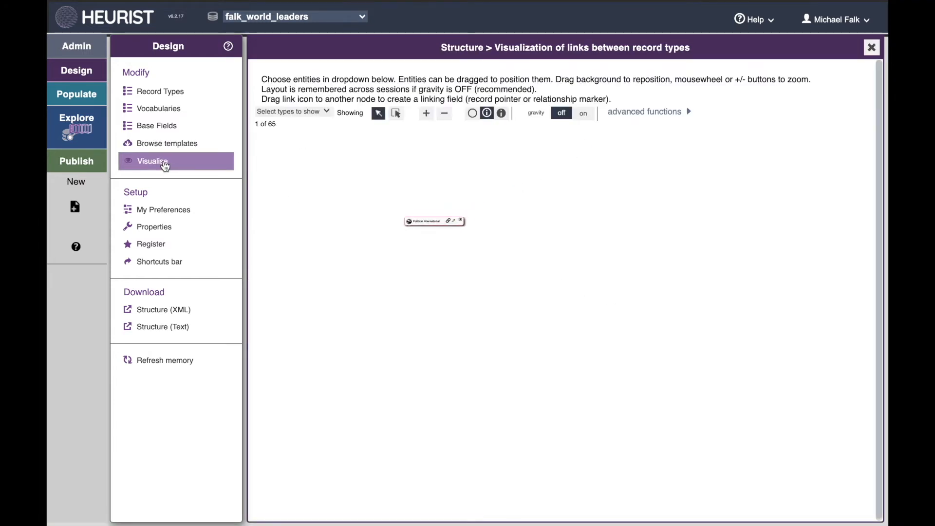
left_click(328, 112)
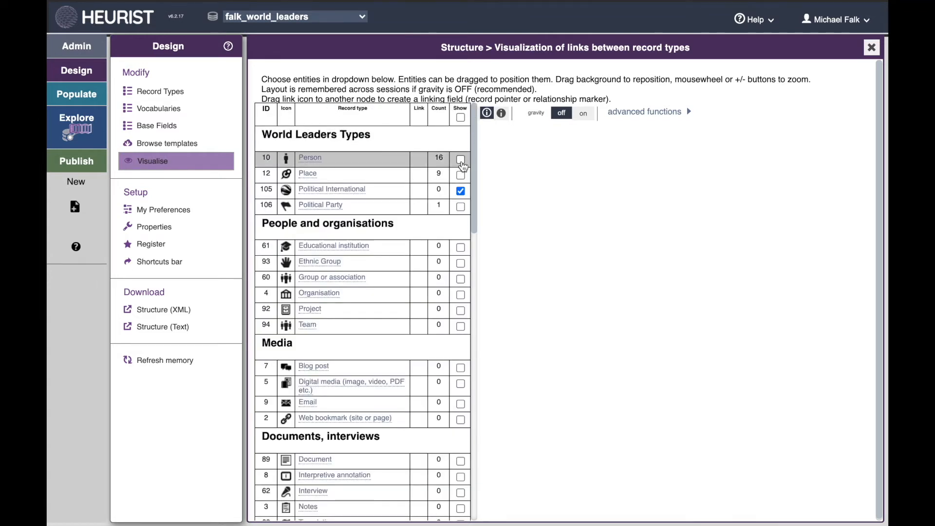
left_click(461, 160)
left_click(460, 175)
left_click(460, 206)
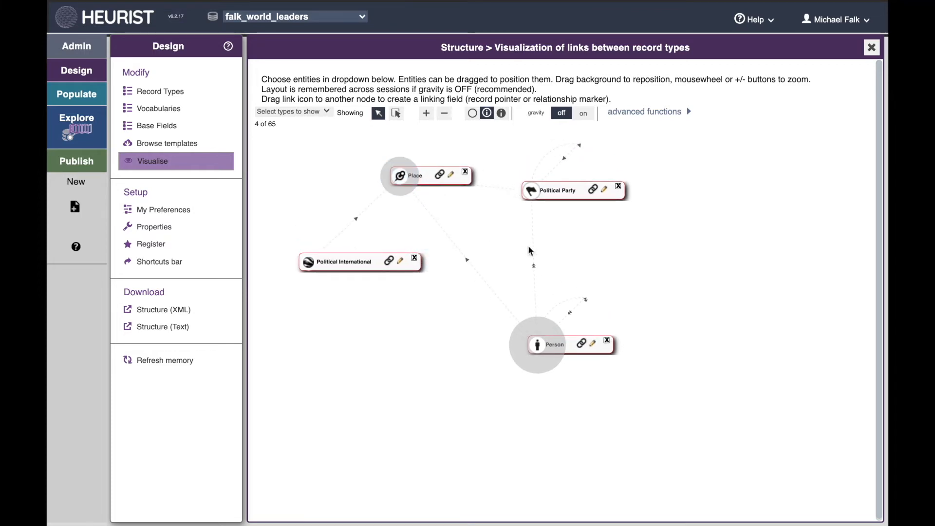
- Link Political Party to Political International with a new repeatable record pointer field "International Affiliation", help text "Political International(s) to which this party belongs."
mouse_move(533, 250)
left_click_drag(593, 192, 370, 262)
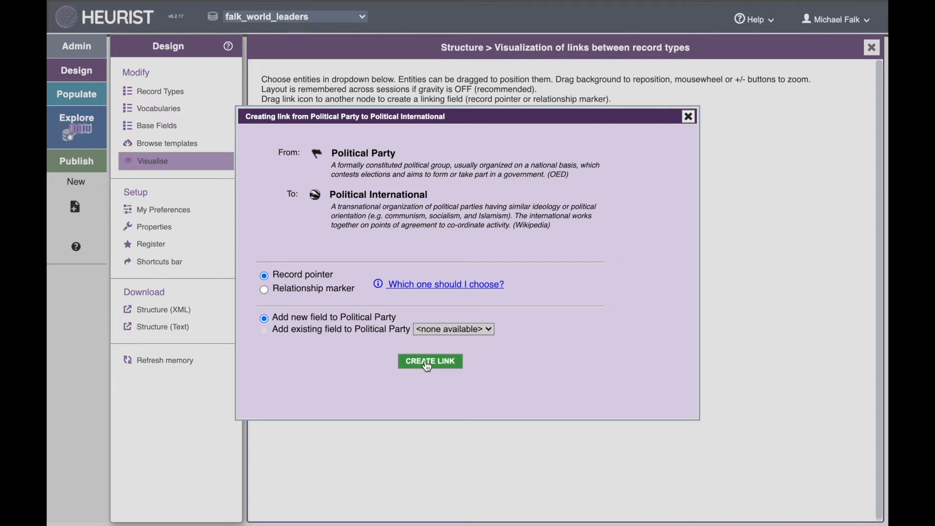
left_click(427, 364)
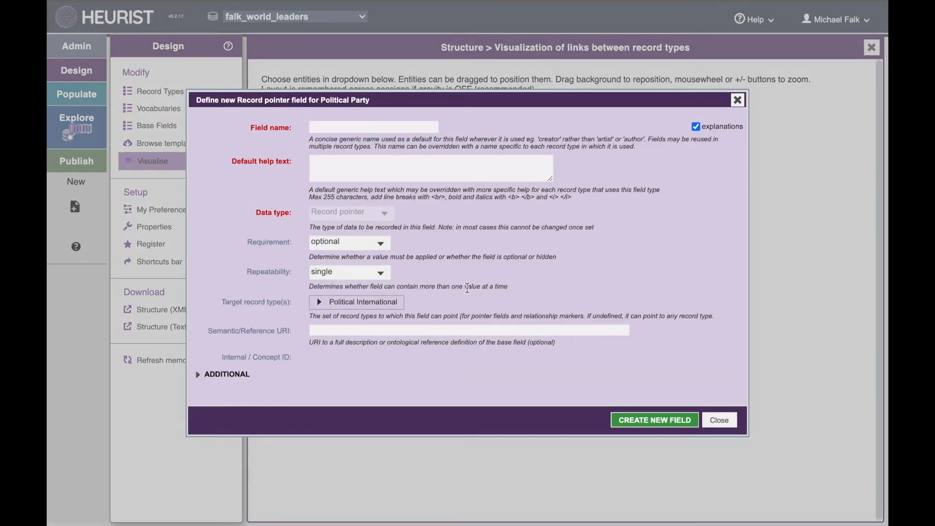
type("International Affiliation")
key("Tab")
type("Political International(s) to which this party bel")
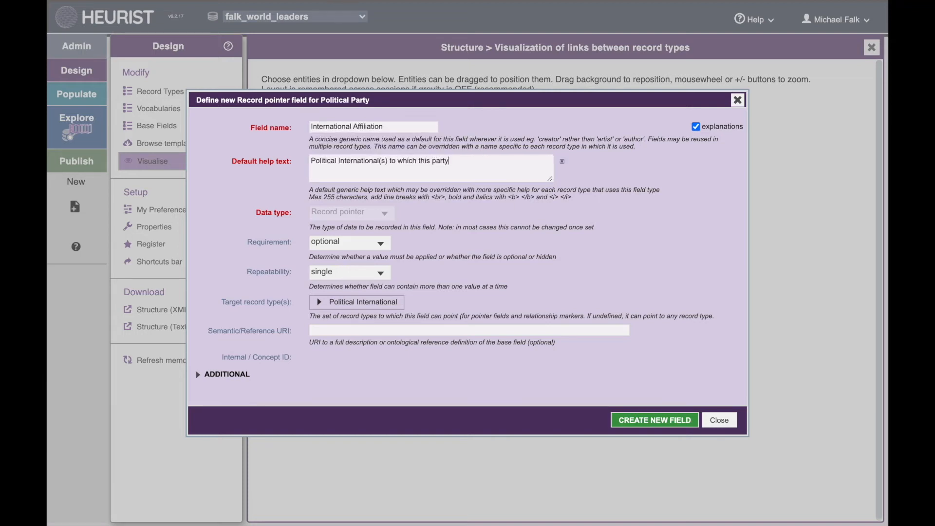
type("ongs.")
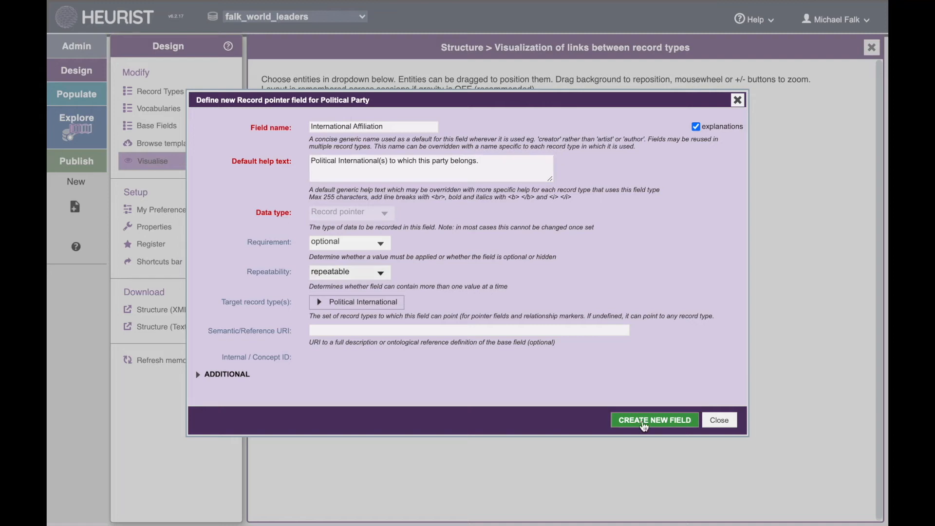
left_click(643, 421)
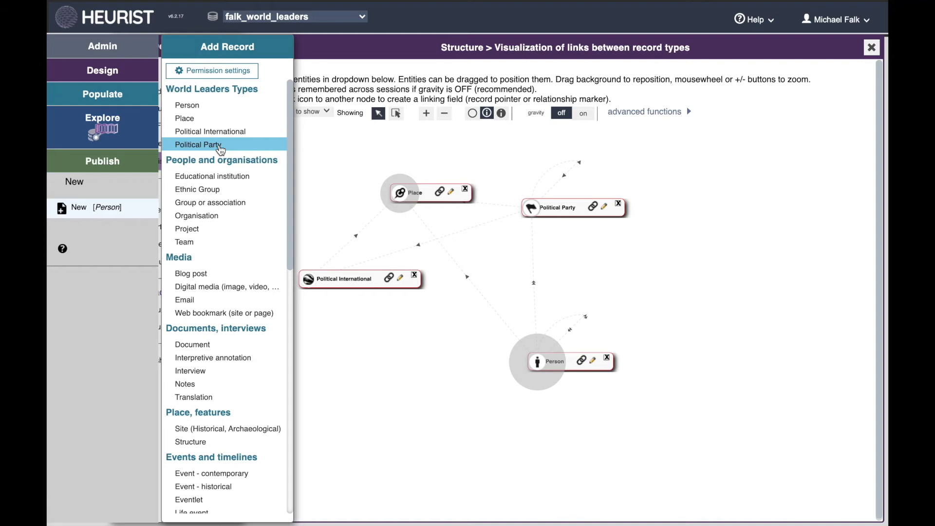
- Start a new Political Party record named "Bangladesh National Party" with start date 1978-09-01
left_click(220, 147)
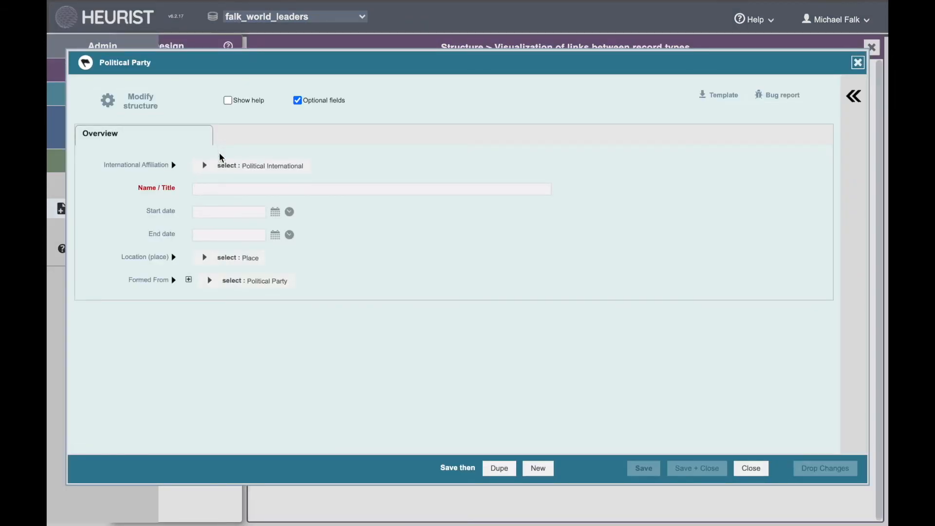
type("Bangal")
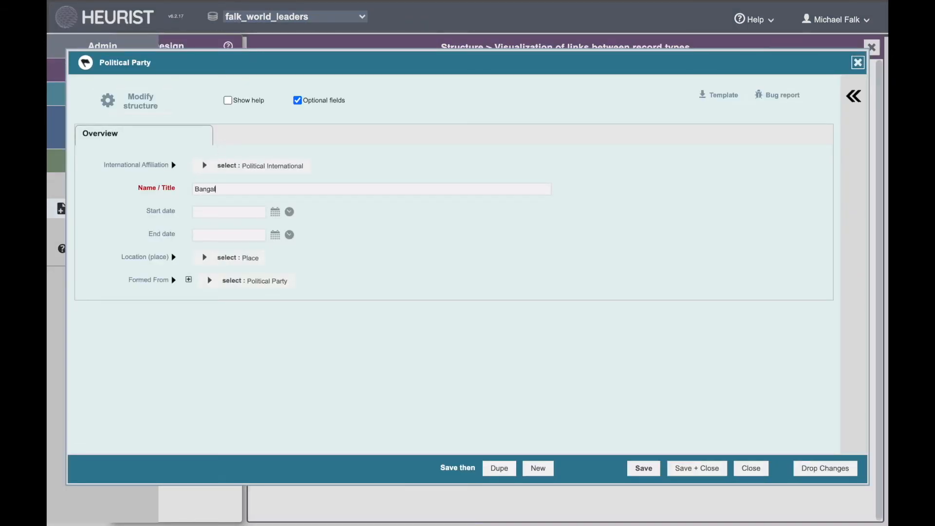
key("BackSpace")
key("BackSpace")
type("ladesh N")
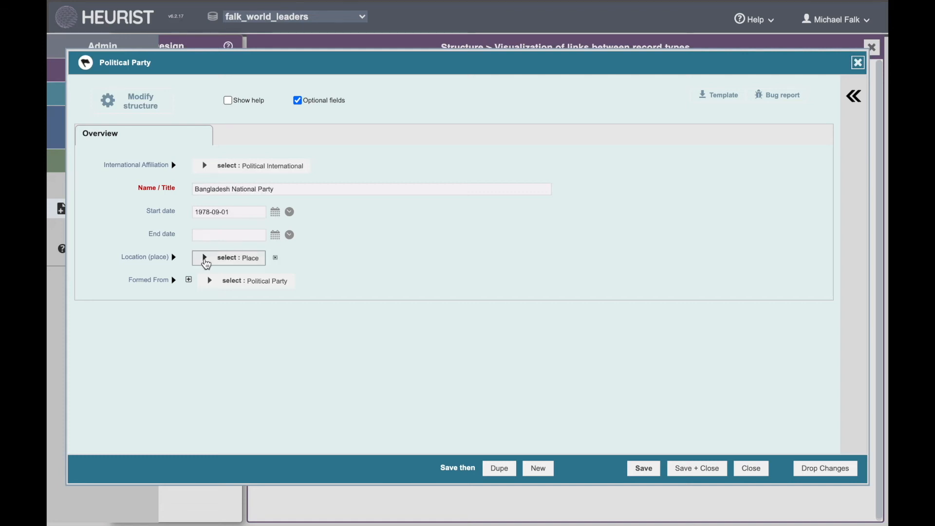
- Find "bang" among the places and set the party's location to People's Republic of Bangaldesh
left_click(206, 258)
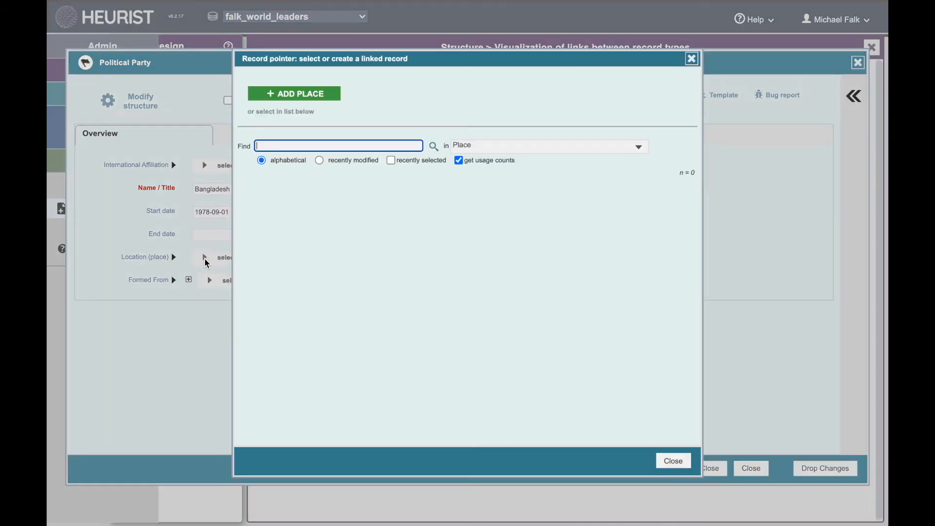
type("bang")
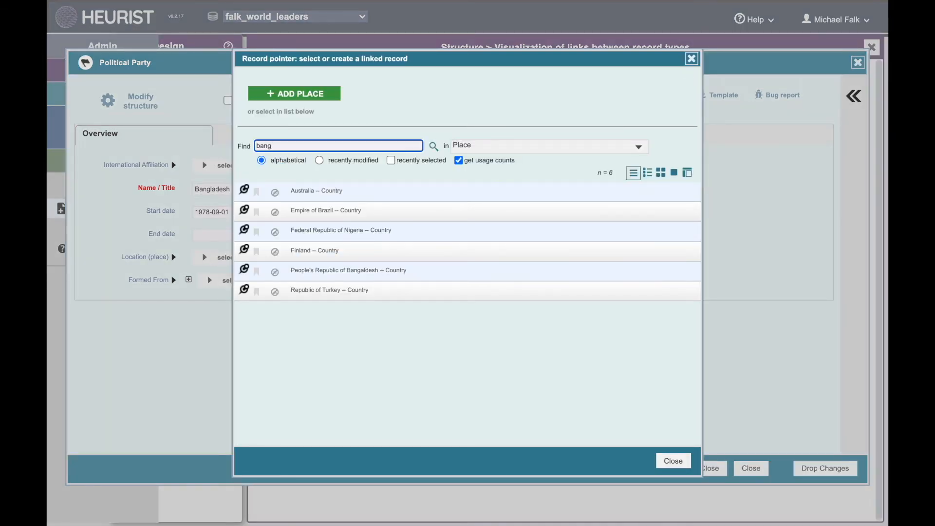
left_click(334, 272)
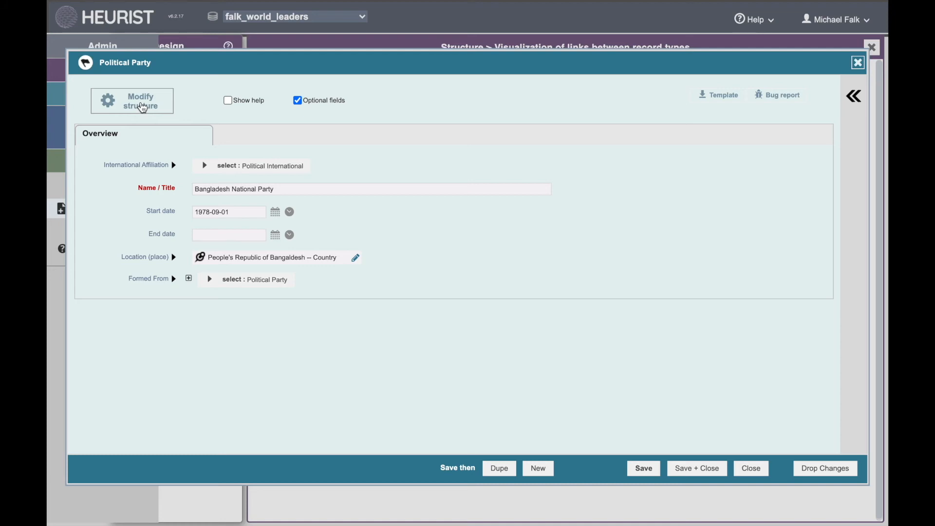
- Save the record and modify the Political Party structure, inserting the existing "Ideological affiliation" terms list field after Formed From
left_click(142, 106)
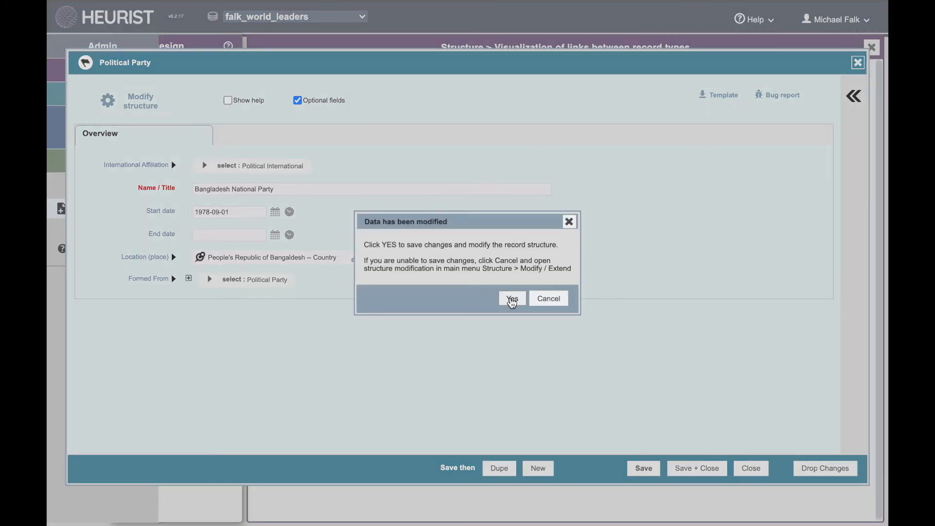
left_click(511, 298)
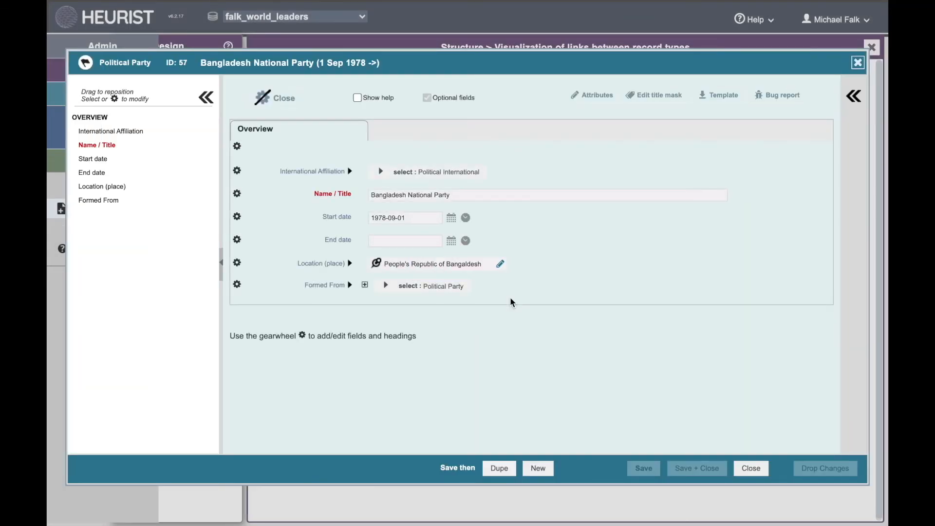
left_click(237, 285)
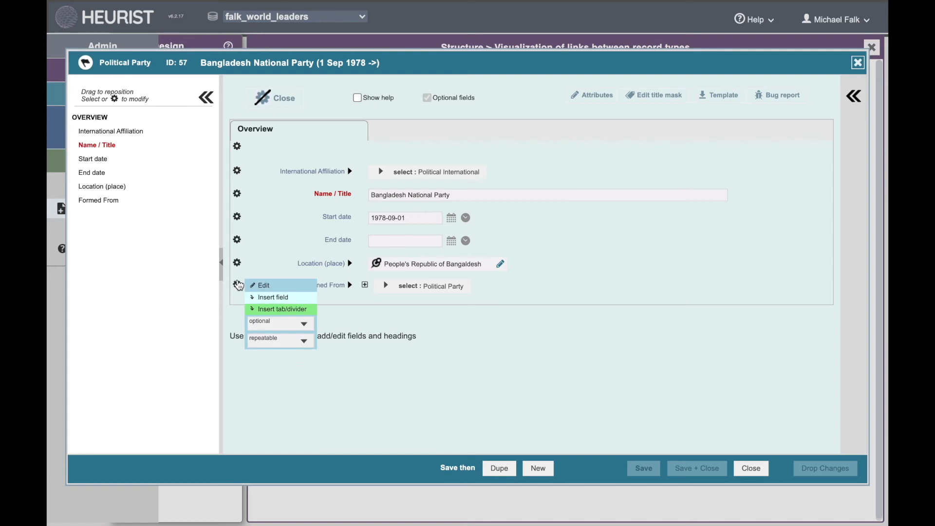
left_click(273, 297)
type("Ide")
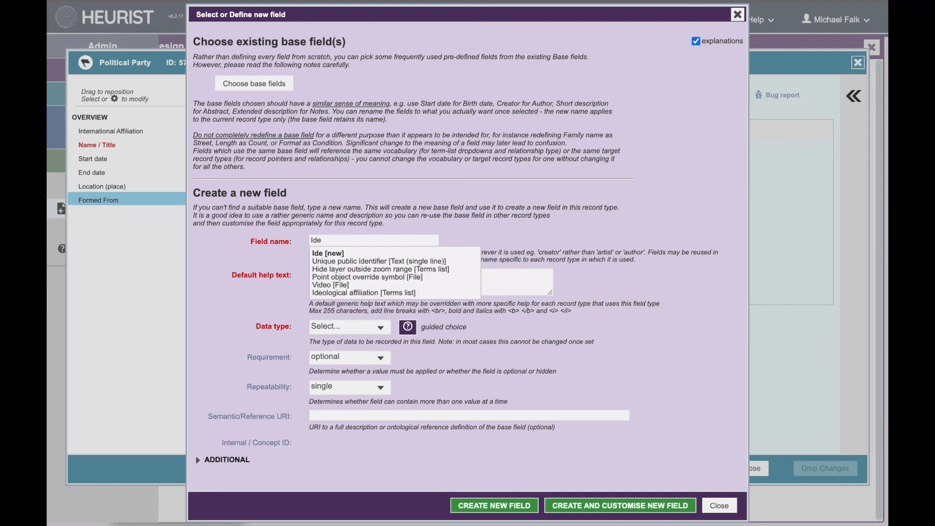
type("ol")
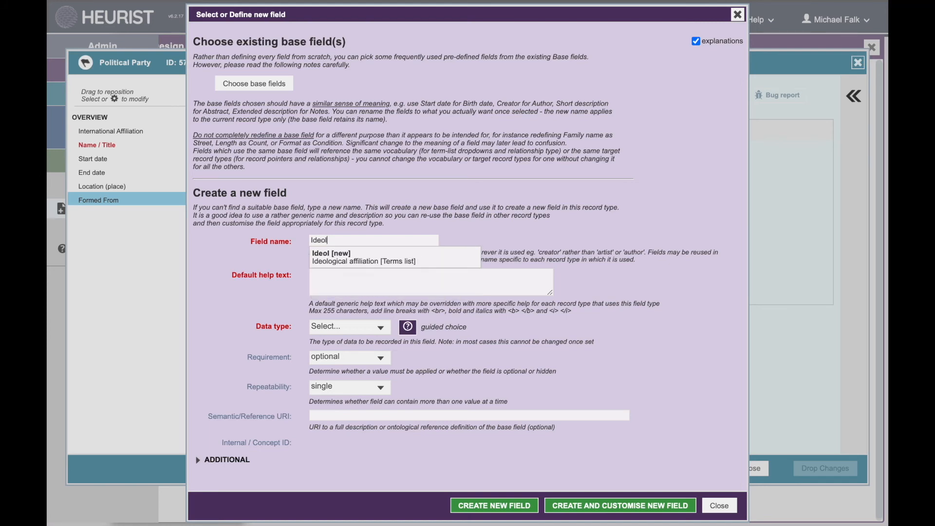
left_click(347, 262)
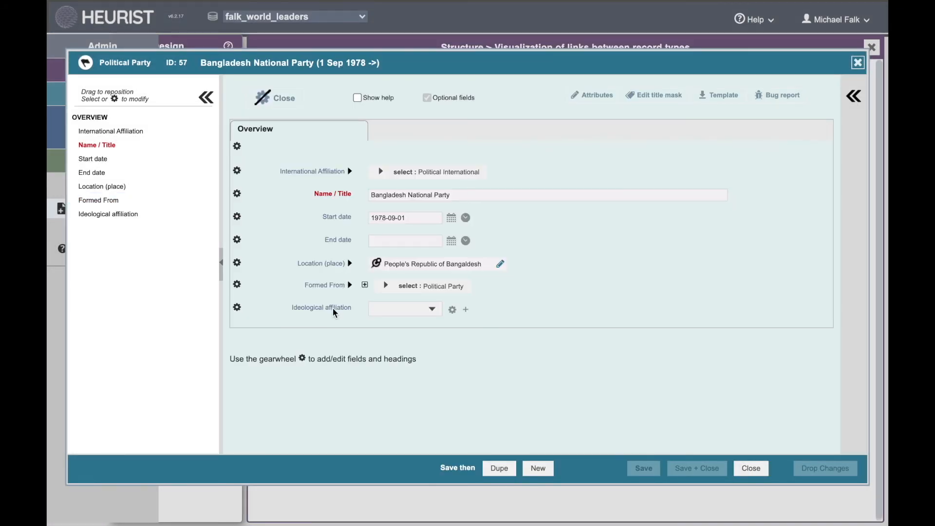
- Add the term "Nationalism" to the ideological affiliation vocabulary, described as "An ideology that argues the nation should be congruent with the state."
left_click(433, 314)
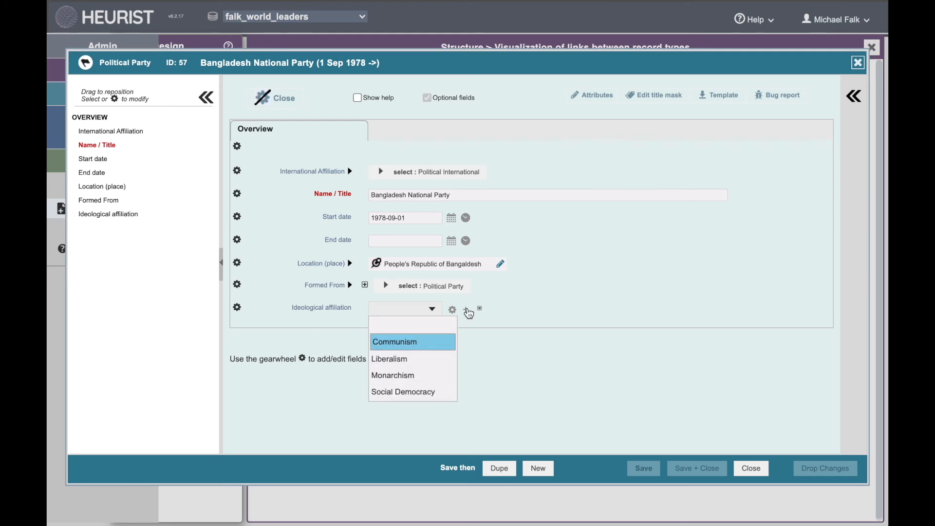
left_click(468, 310)
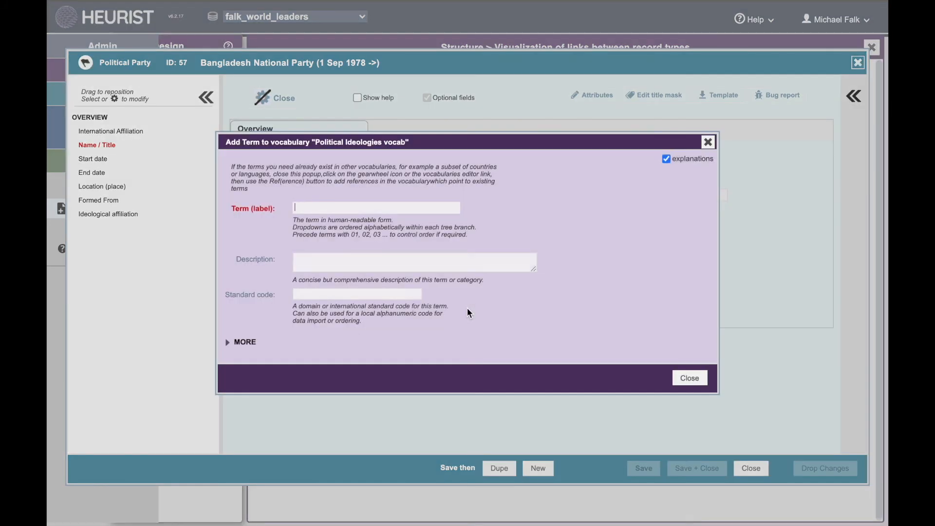
type("Nationalism")
key("Tab")
type("An ideology that argues the nation sho")
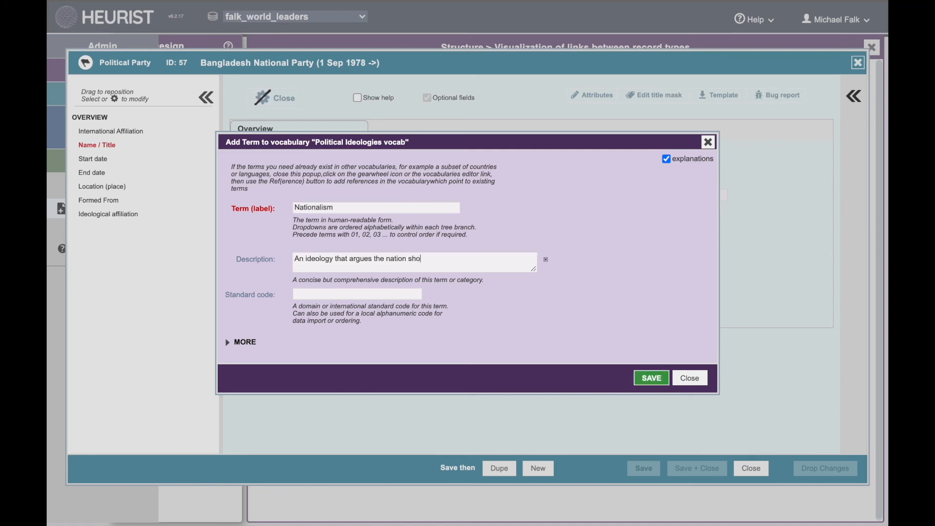
type("uld be congruent with the state.")
left_click(650, 379)
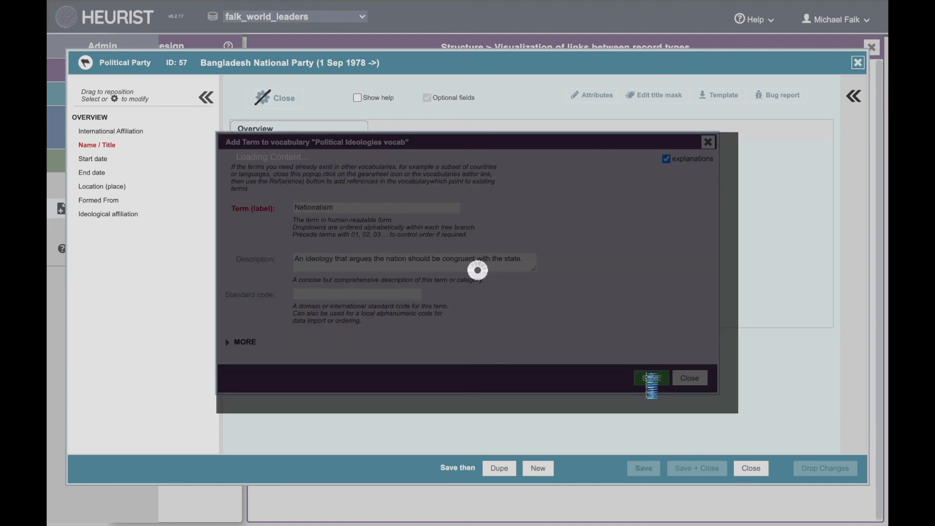
left_click(690, 378)
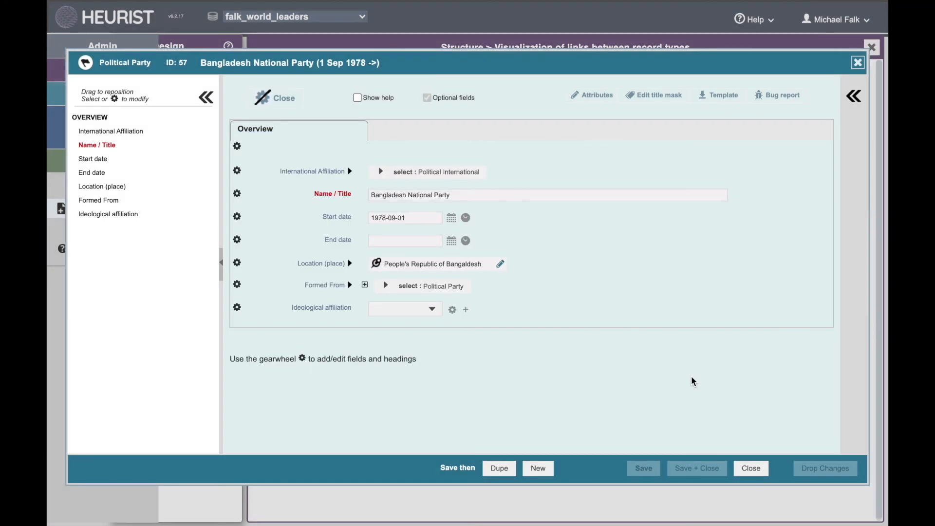
- Set the party's ideological affiliation to Nationalism, and save and close the record
left_click(432, 309)
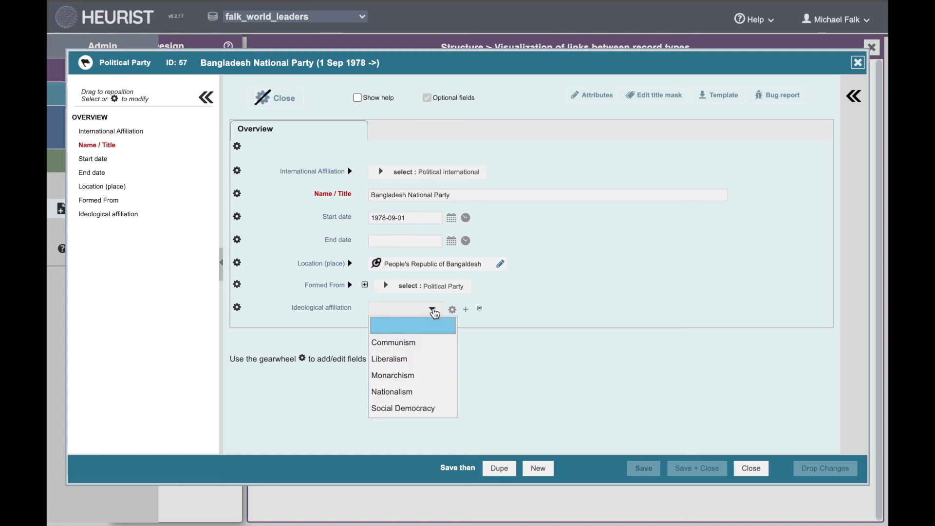
left_click(404, 392)
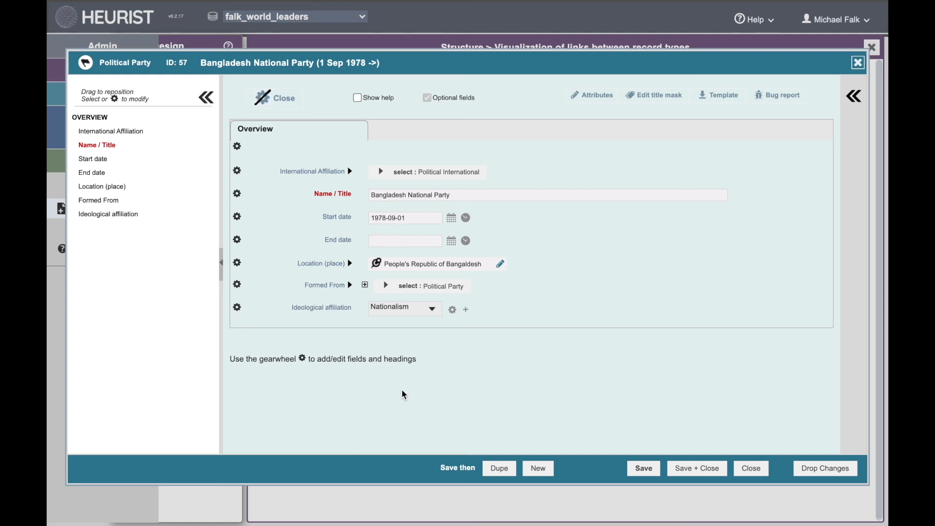
left_click(693, 468)
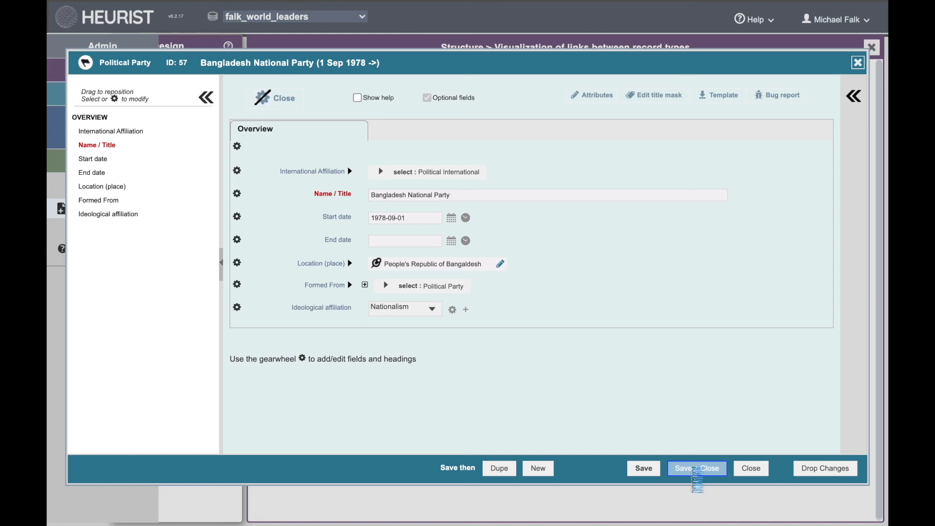